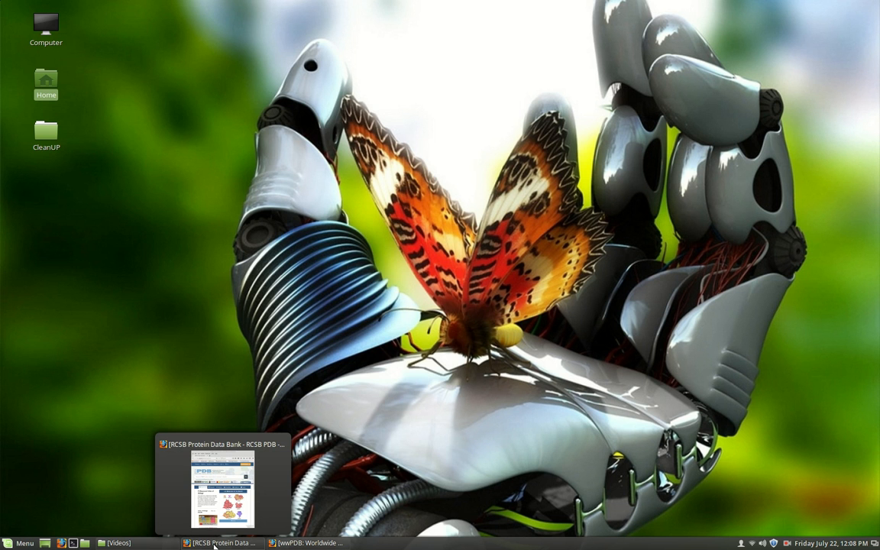
- Bring up the RCSB PDB and wwPDB browser windows side by side and highlight each site's web address
click(214, 545)
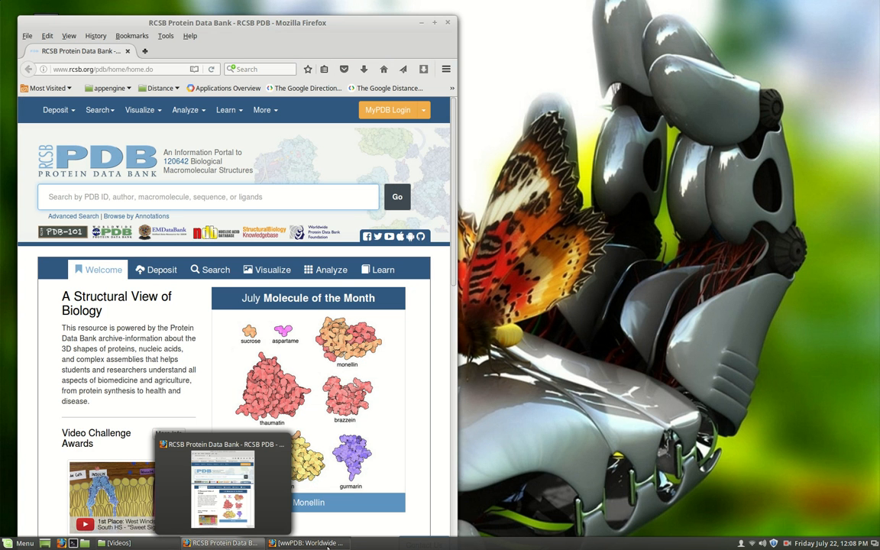
click(324, 546)
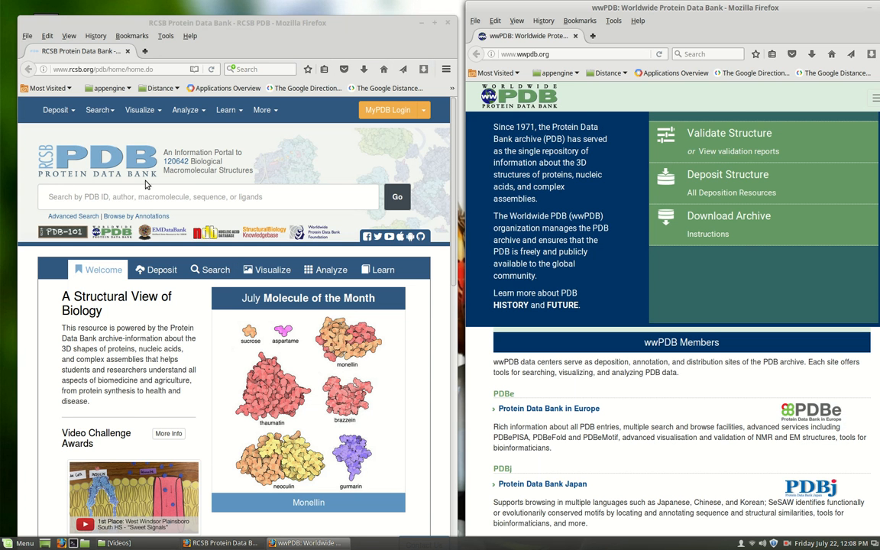
mouse_move(267, 24)
mouse_down()
mouse_move(269, 9)
mouse_move(269, 22)
mouse_up()
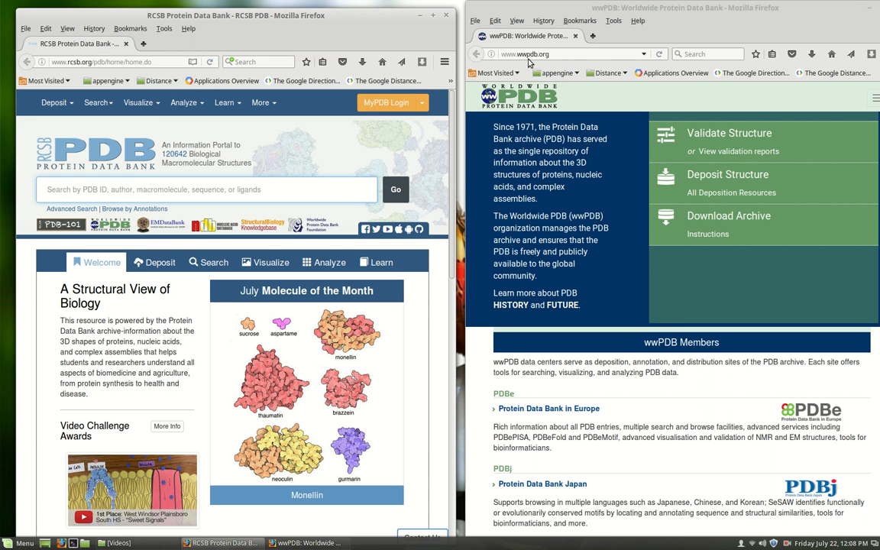
click(503, 54)
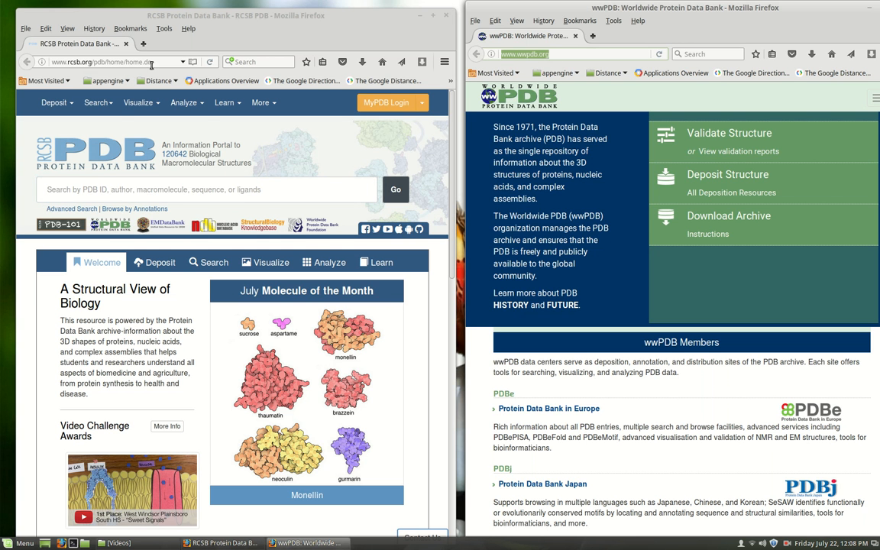
click(42, 58)
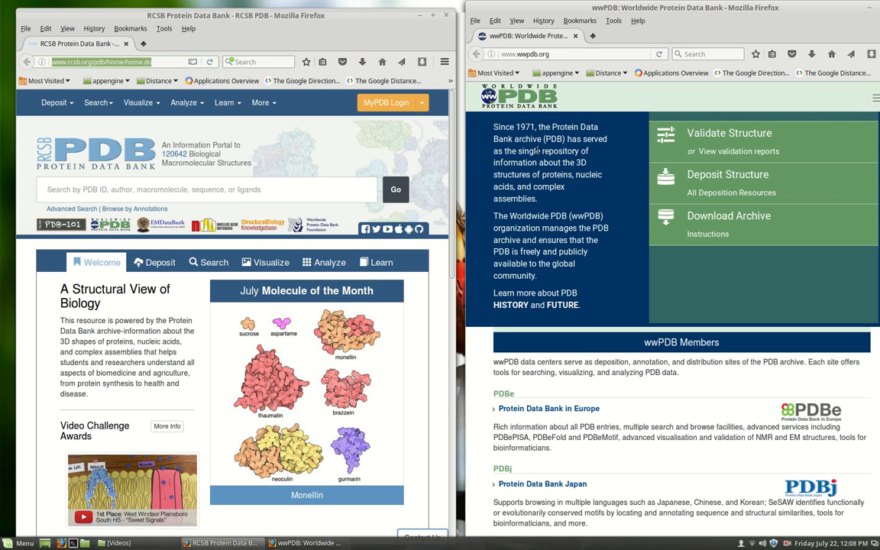
- Minimize the wwPDB window and move the RCSB PDB window toward the middle of the desktop
drag(755, 15, 661, 111)
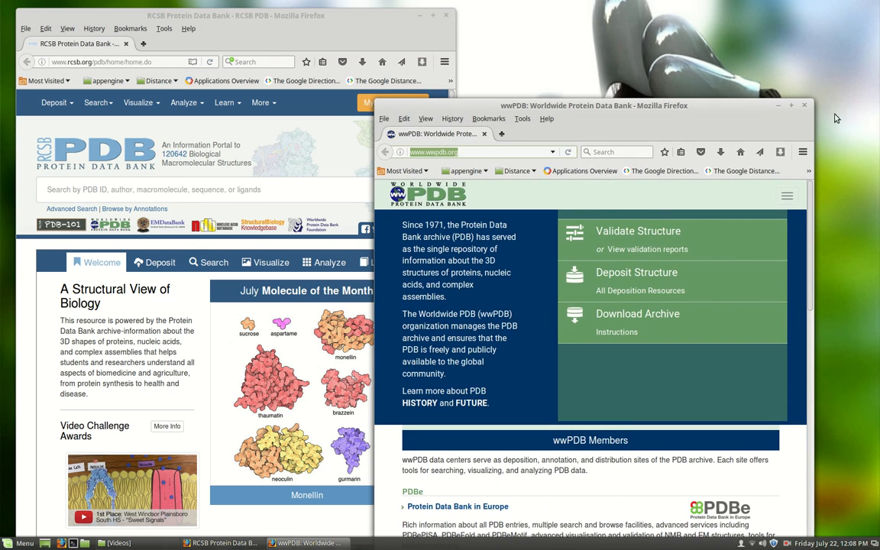
click(780, 105)
drag(365, 19, 489, 16)
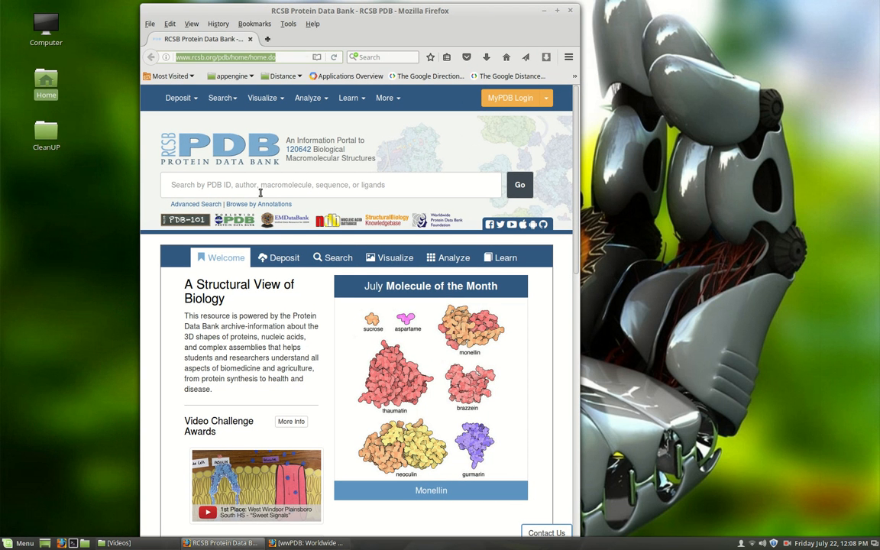
- Search the Protein Data Bank for 7ahl, open the 7AHL entry and maximize its window
click(175, 185)
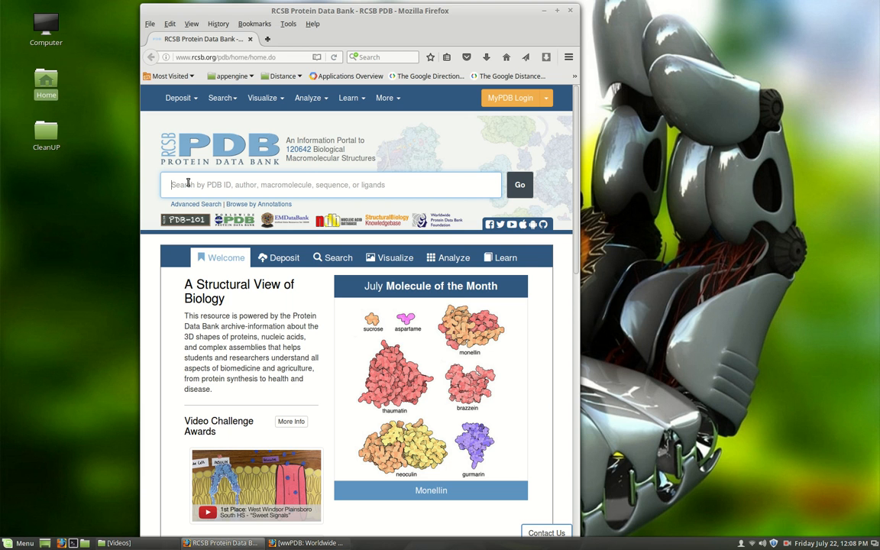
text(8)
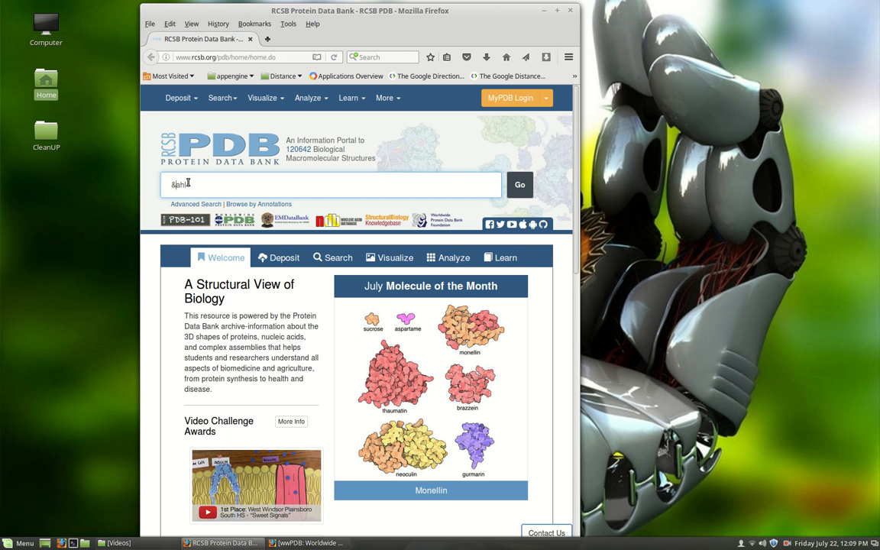
text(7)
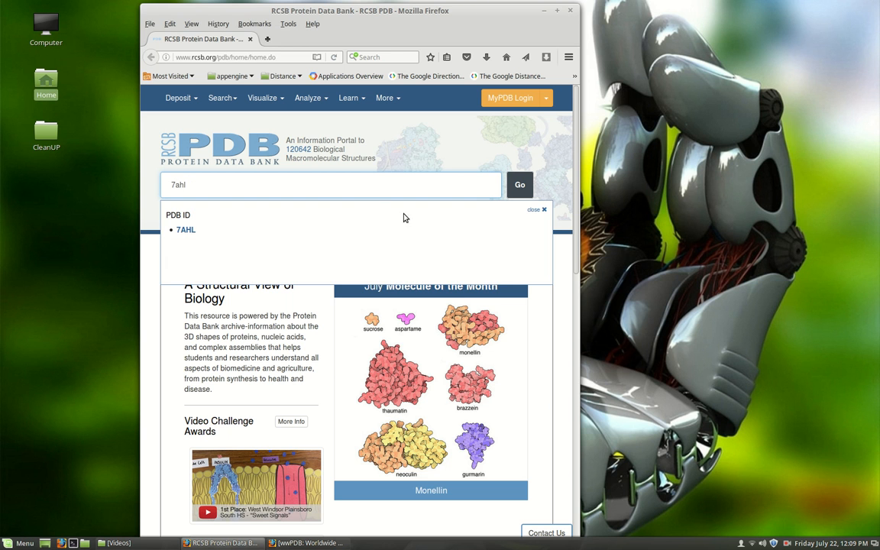
click(185, 232)
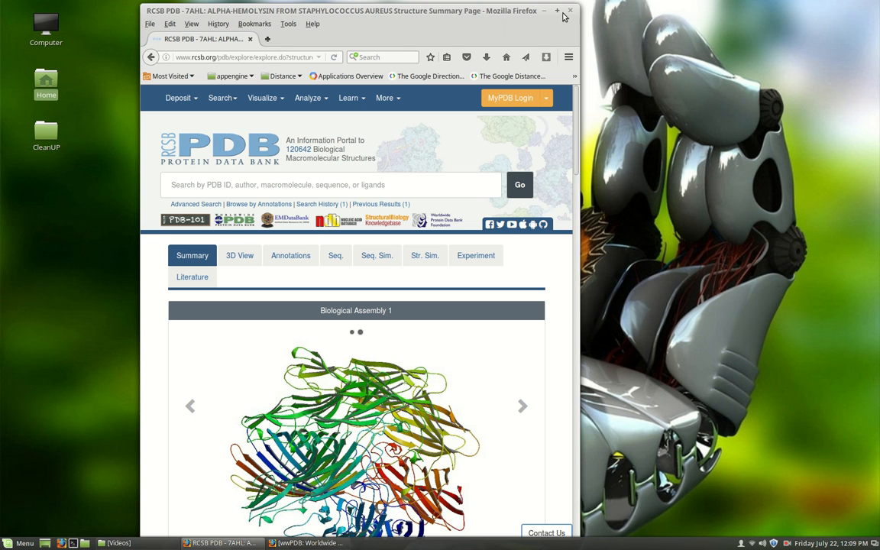
double_click(504, 12)
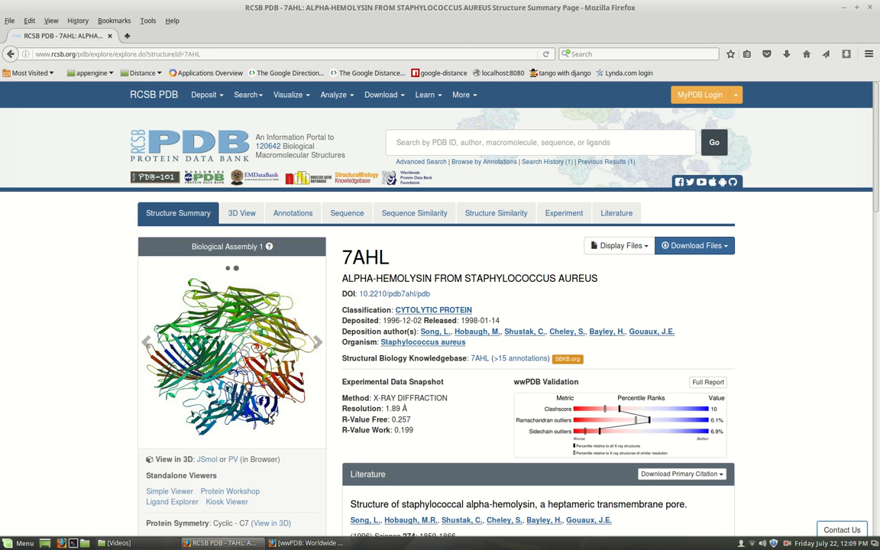
- Download the 7AHL structure in PDB Format, save the file and check it in the browser's download list
click(707, 247)
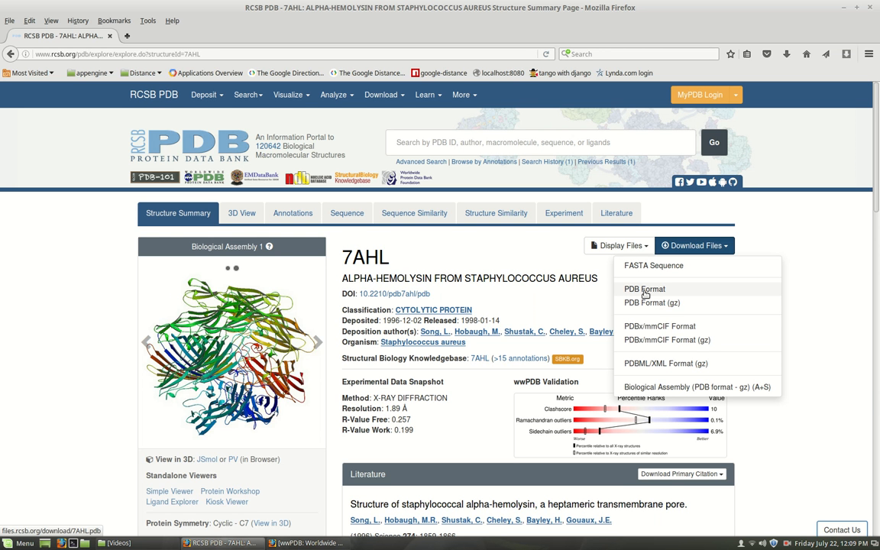
click(645, 291)
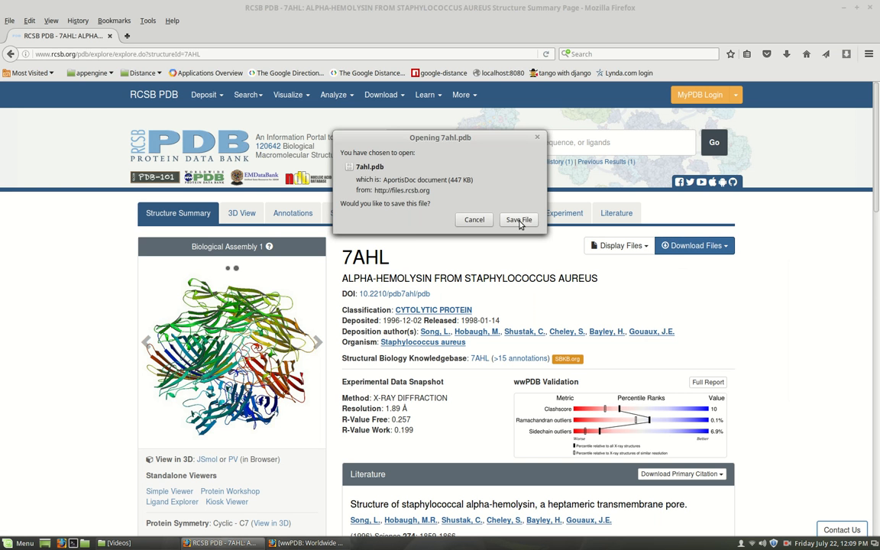
click(518, 220)
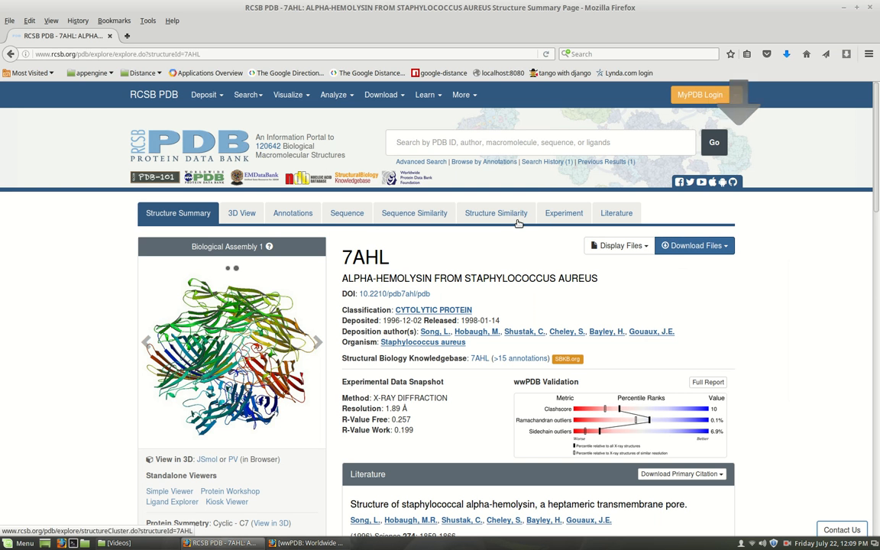
click(787, 55)
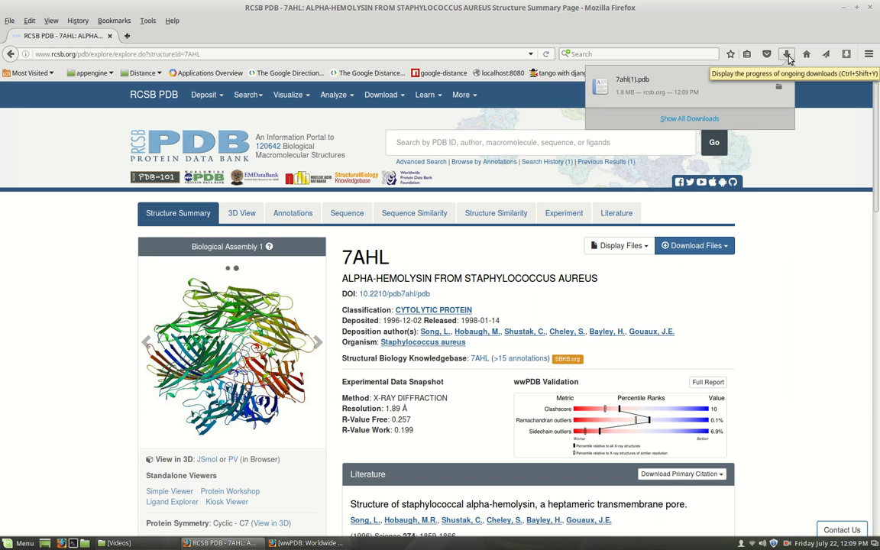
click(726, 5)
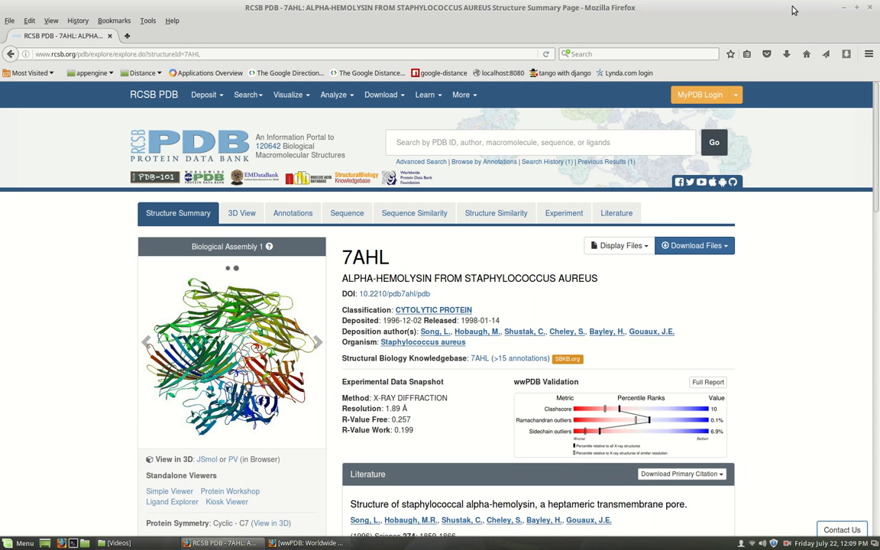
- Minimize the browser and copy 7ahl(1).pdb from the Downloads folder to the desktop
click(845, 9)
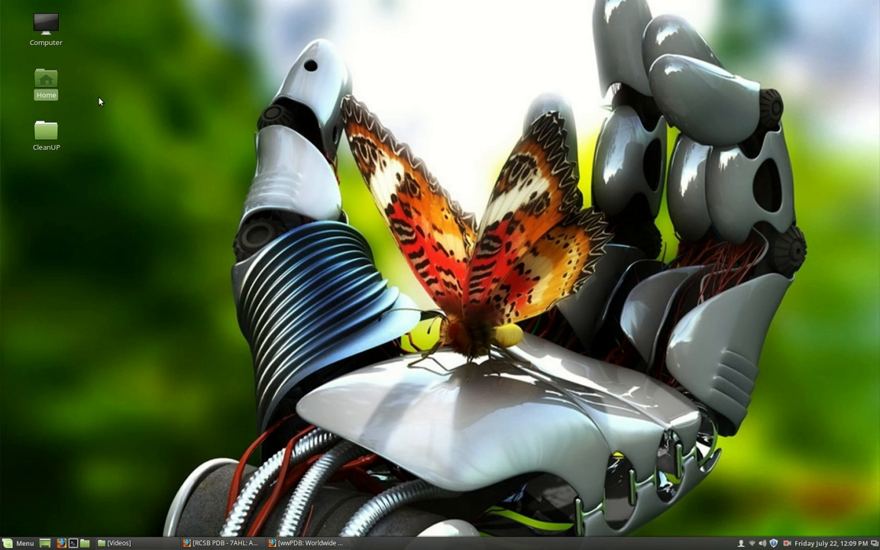
double_click(44, 85)
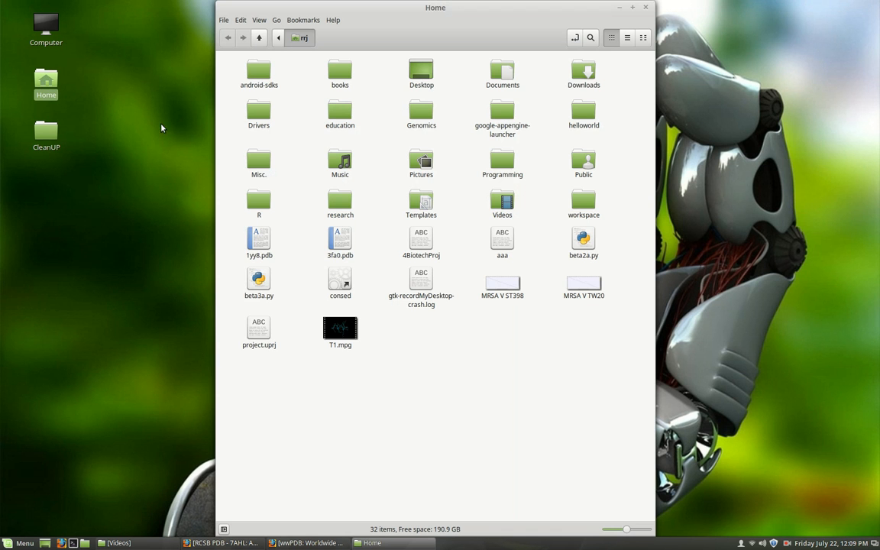
double_click(582, 75)
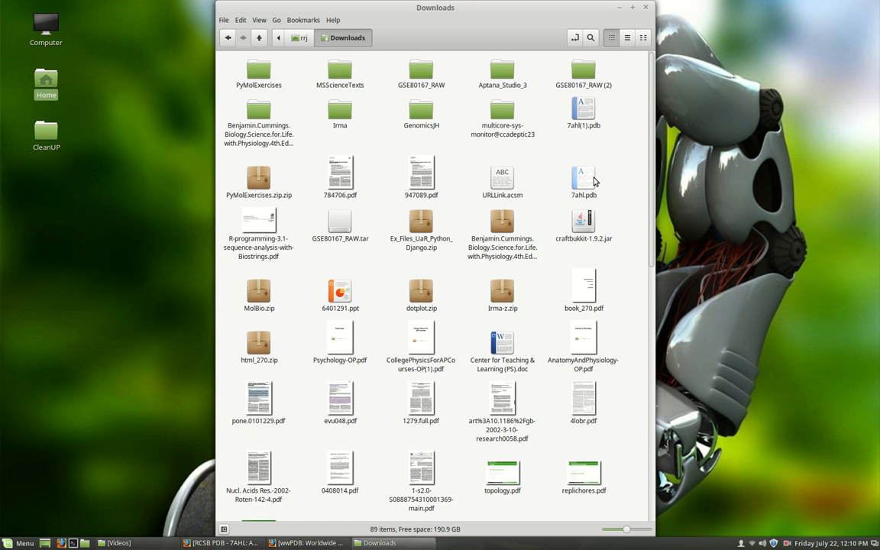
right_click(583, 109)
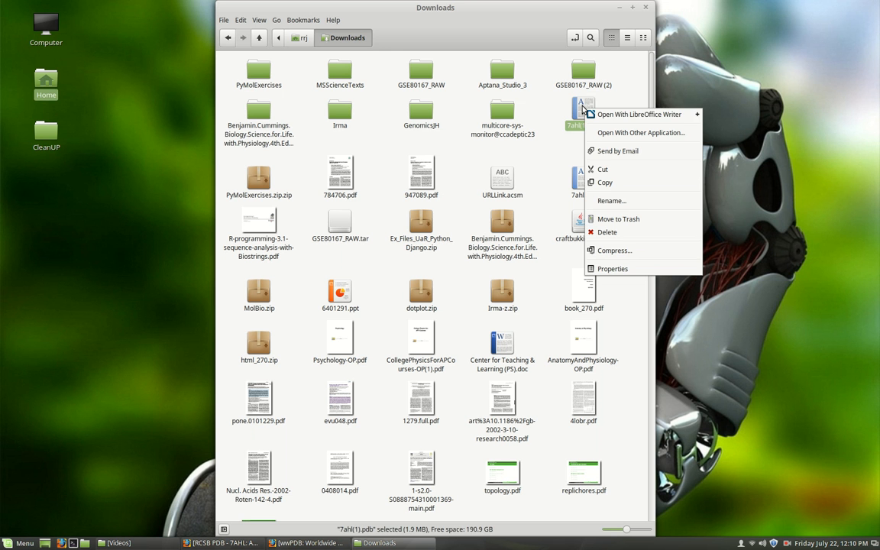
click(604, 182)
click(619, 12)
right_click(325, 127)
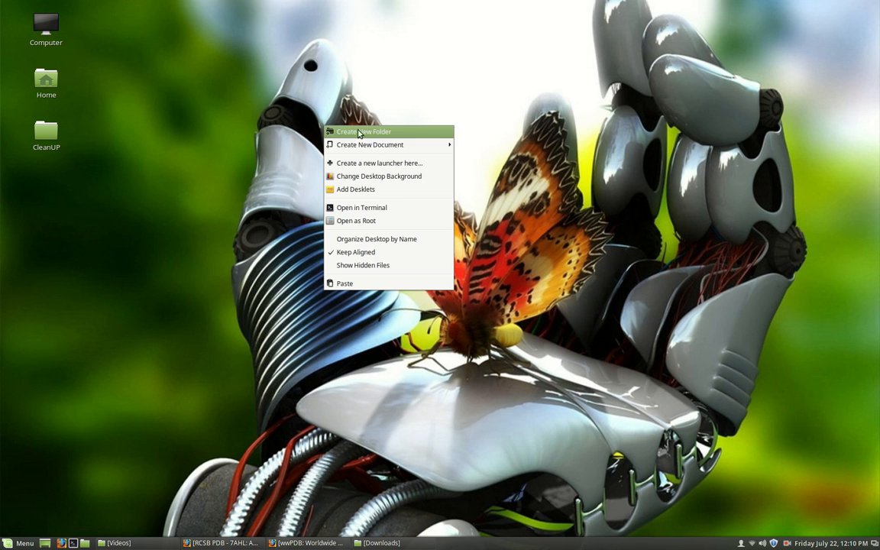
click(382, 282)
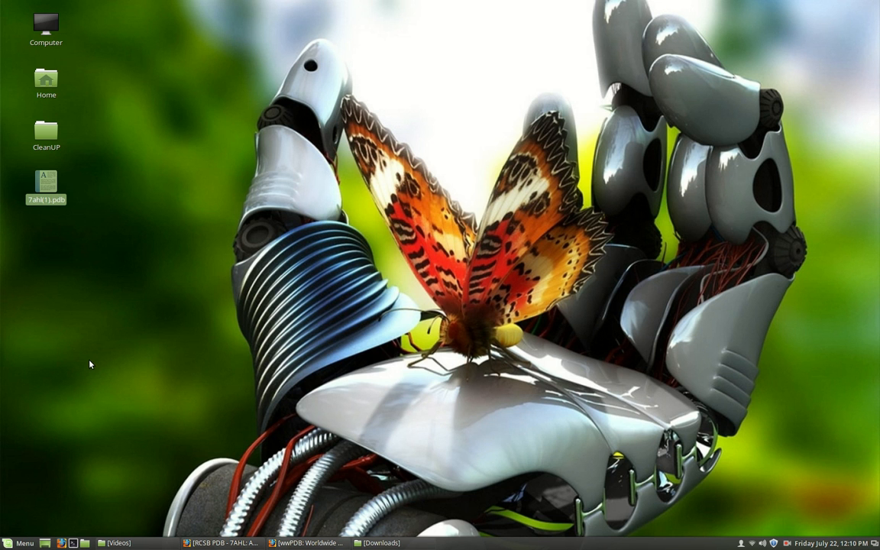
- Launch the PyMOL Molecular Graphics System from the Education applications
click(7, 543)
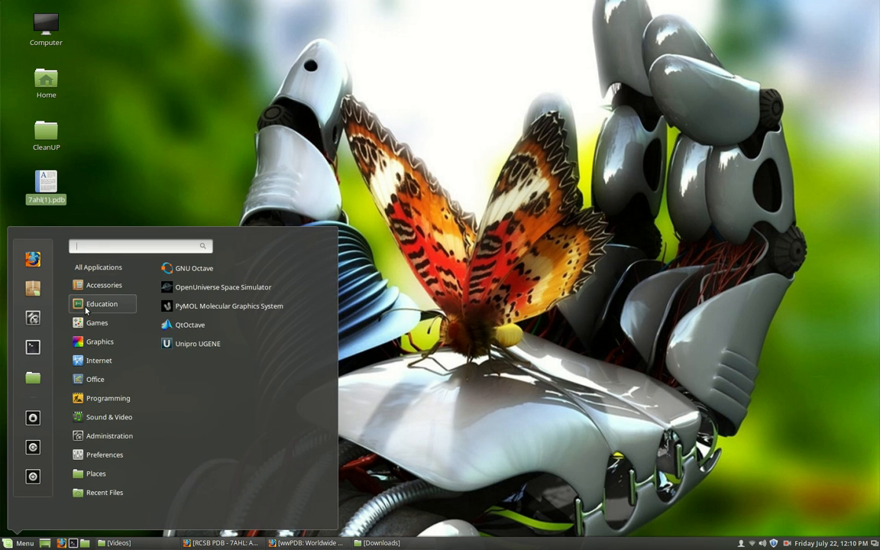
mouse_move(87, 306)
click(197, 307)
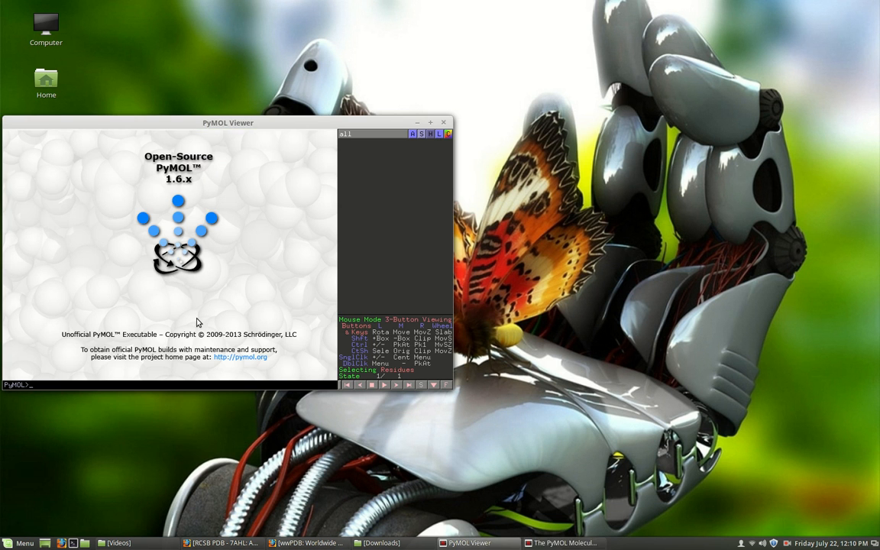
- Open the structure file 7ahl(1).pdb from the Desktop folder in PyMOL
click(11, 31)
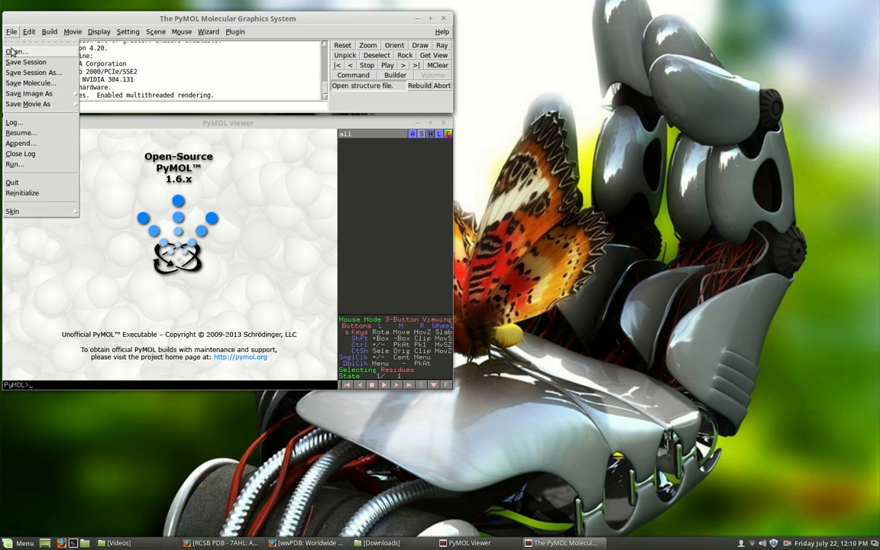
click(19, 49)
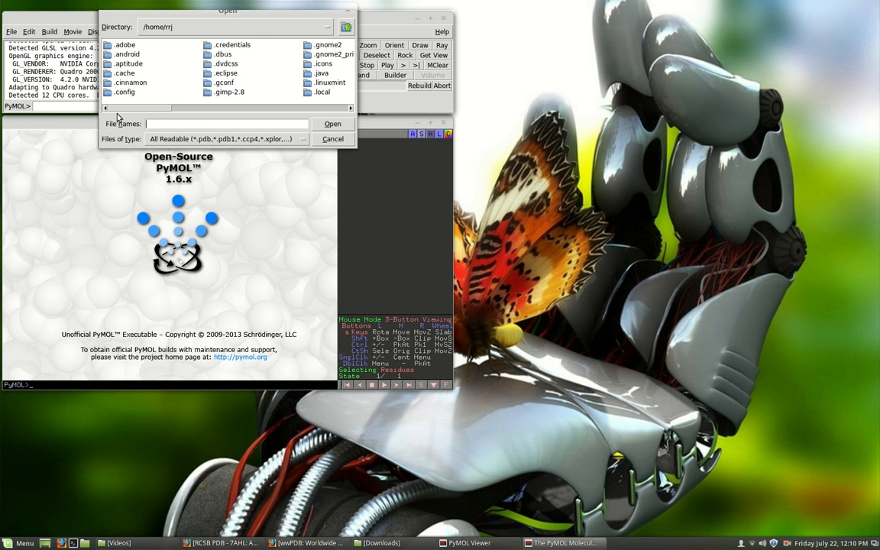
drag(114, 108, 236, 118)
double_click(221, 73)
click(118, 54)
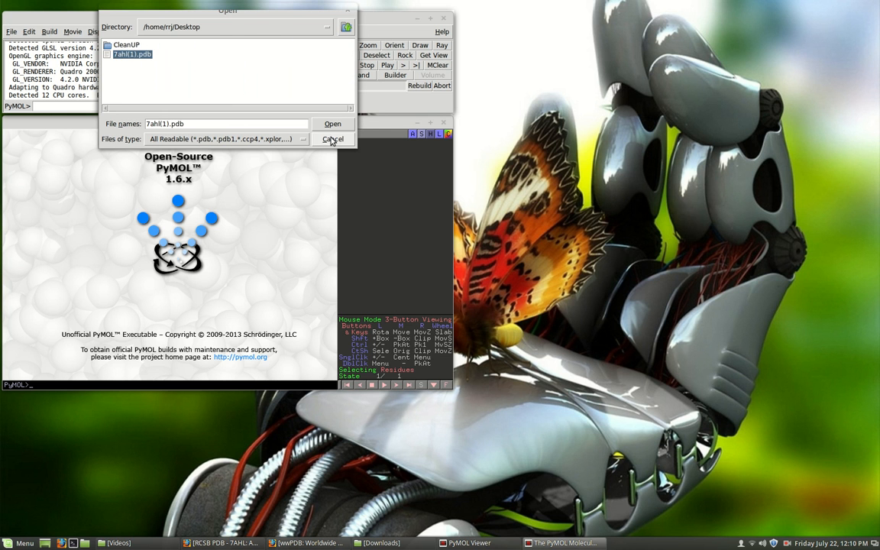
click(331, 124)
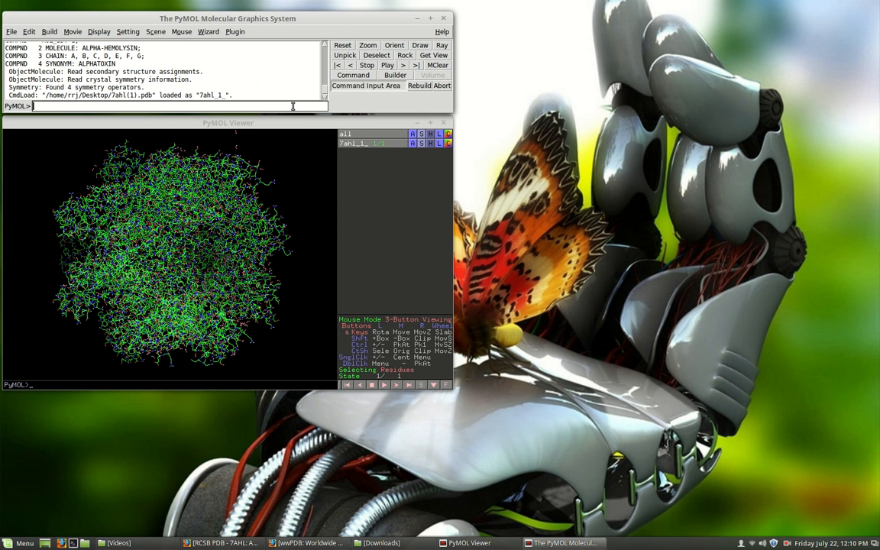
- Maximize the PyMOL Viewer, hide everything for the 7ahl_1_ object and show it as cartoon
click(430, 123)
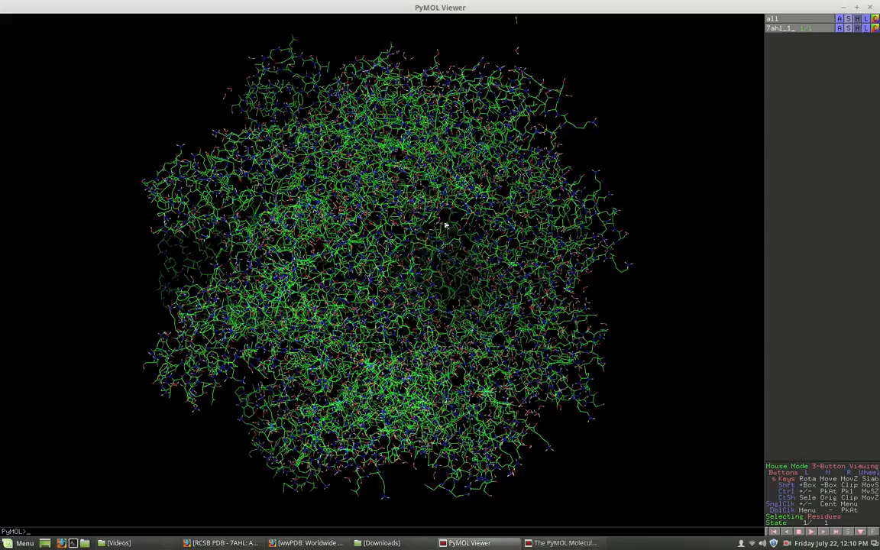
drag(402, 307, 422, 355)
drag(405, 200, 282, 164)
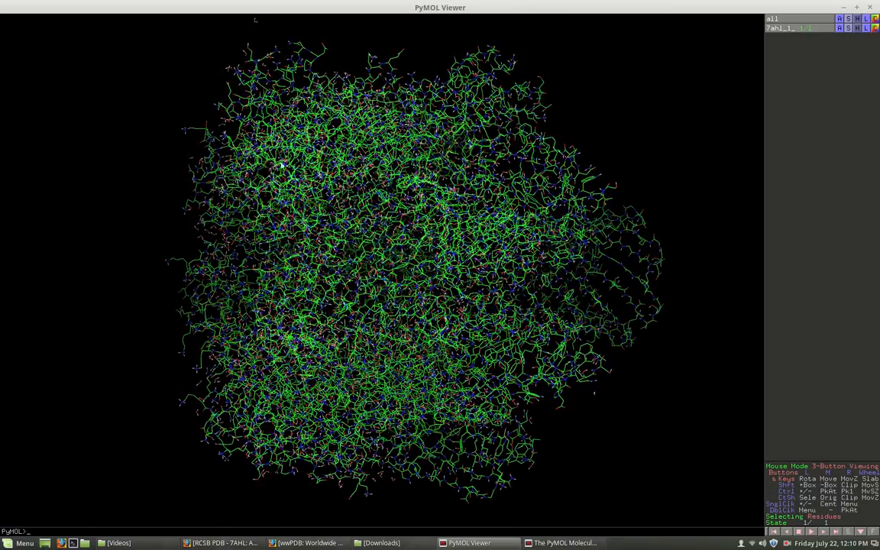
click(858, 28)
click(852, 38)
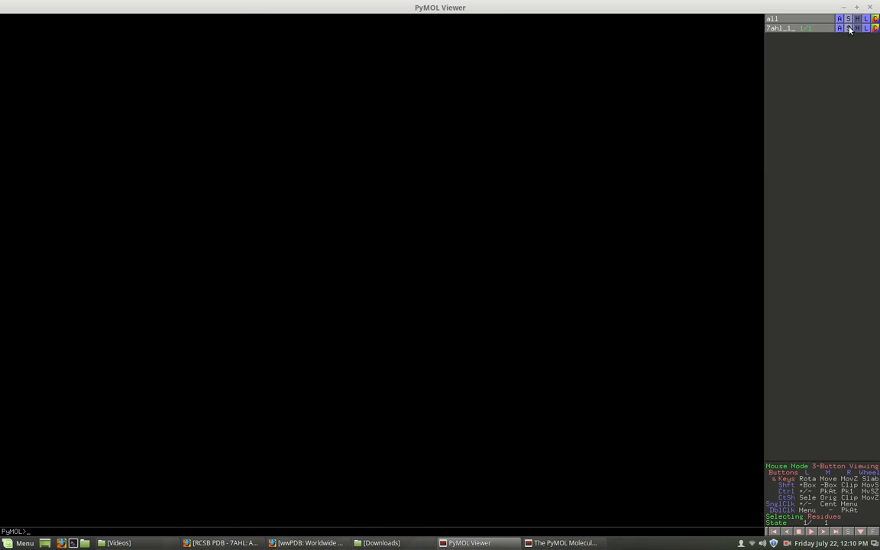
click(848, 28)
click(850, 78)
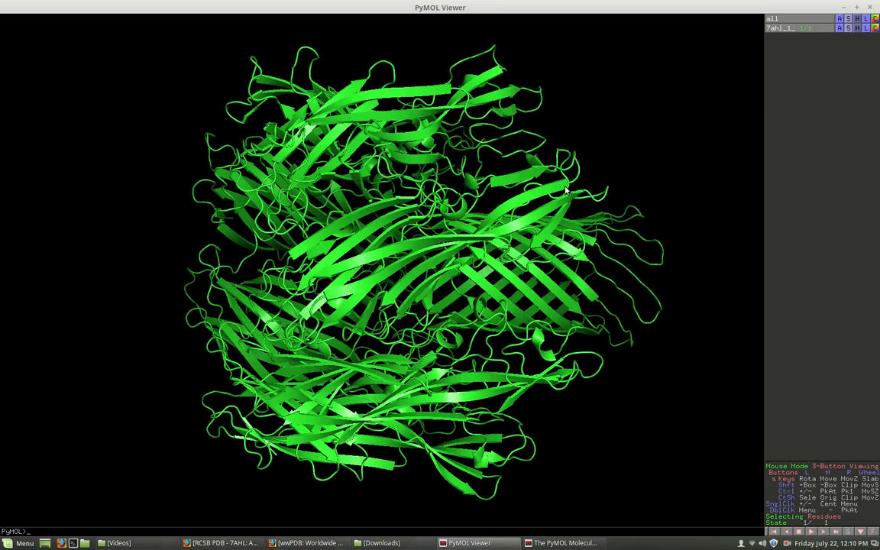
- Rotate the cartoon model to examine the alpha-hemolysin pore from the side and at other angles
drag(393, 246, 519, 79)
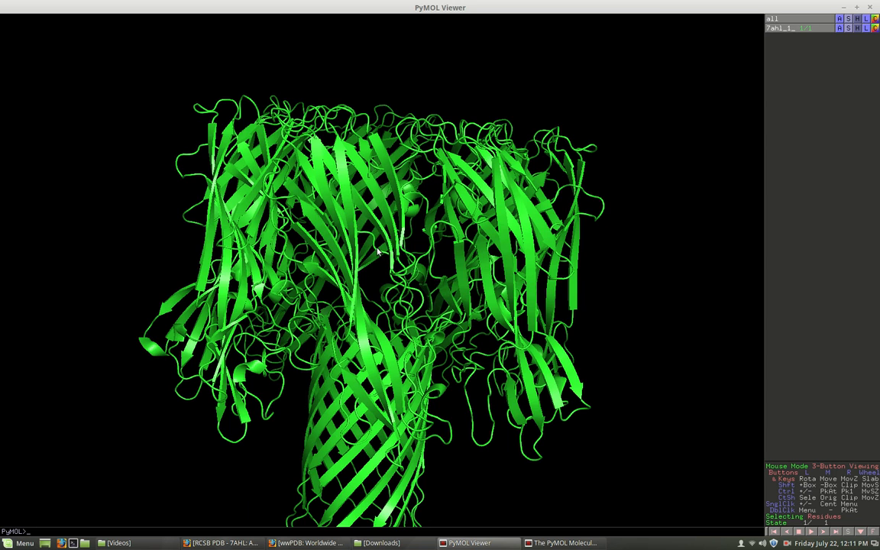
middle_drag(378, 251, 379, 179)
drag(470, 214, 506, 233)
drag(374, 219, 468, 243)
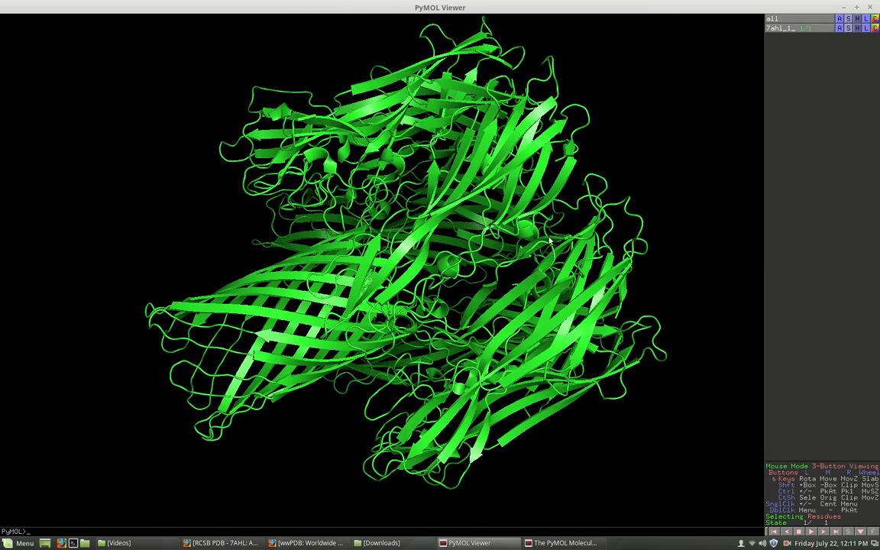
- Color the 7ahl_1_ object by element with the third color scheme of set 3
mouse_move(546, 241)
mouse_down()
mouse_move(399, 261)
mouse_move(540, 250)
mouse_up()
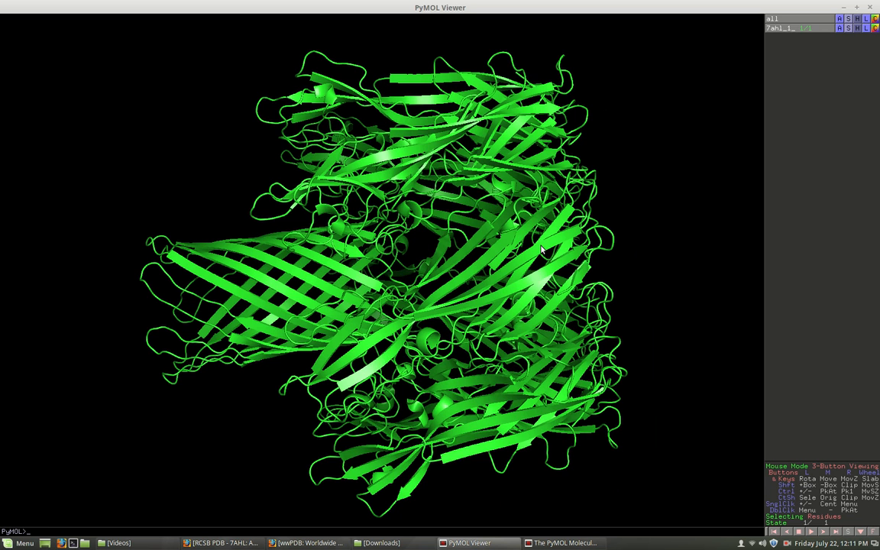
click(876, 29)
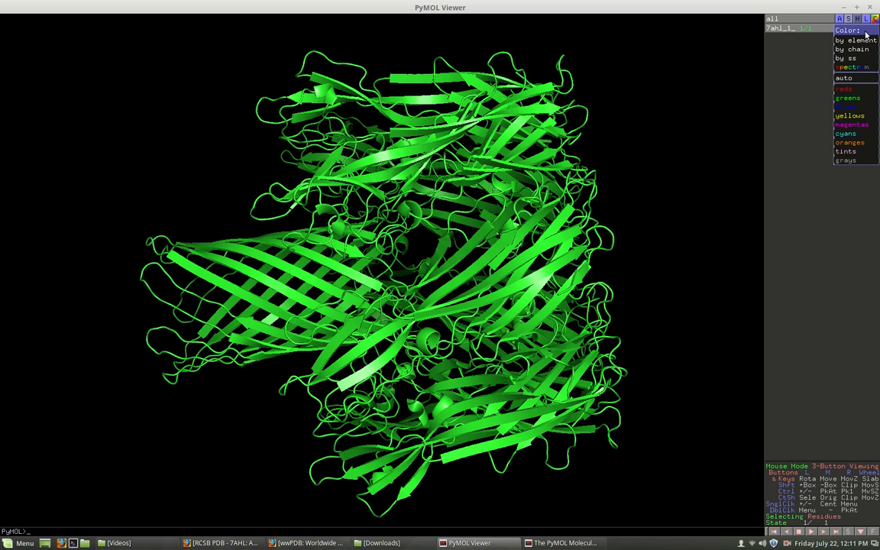
mouse_move(864, 44)
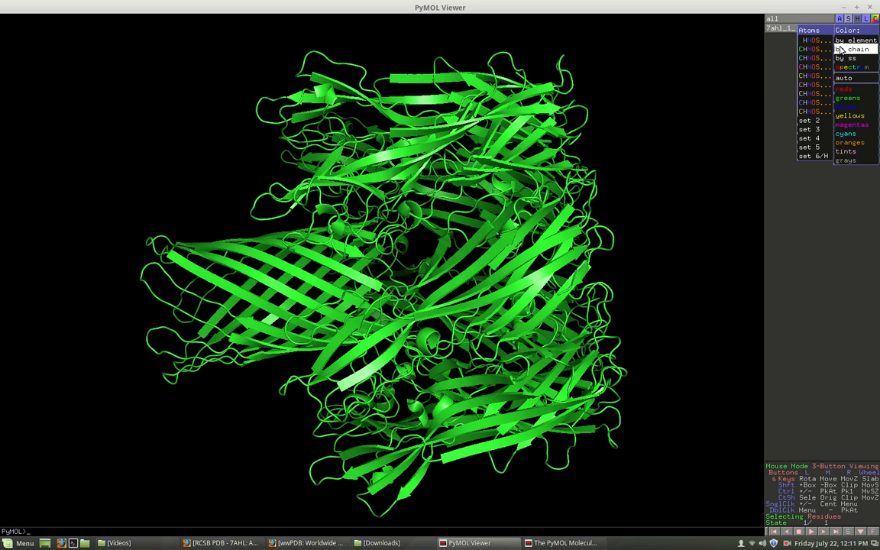
mouse_move(816, 131)
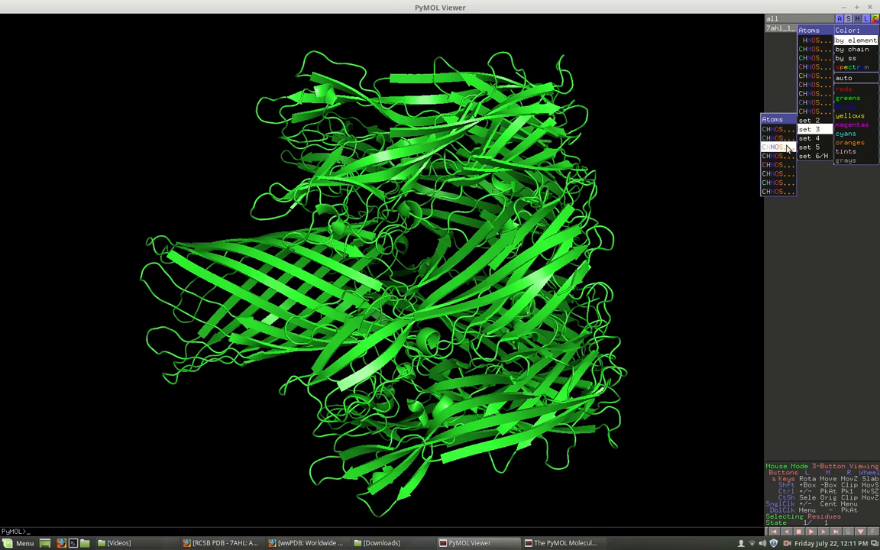
click(787, 148)
- Color the 7ahl_1_ object by chain so each subunit gets its own color
drag(680, 172, 335, 221)
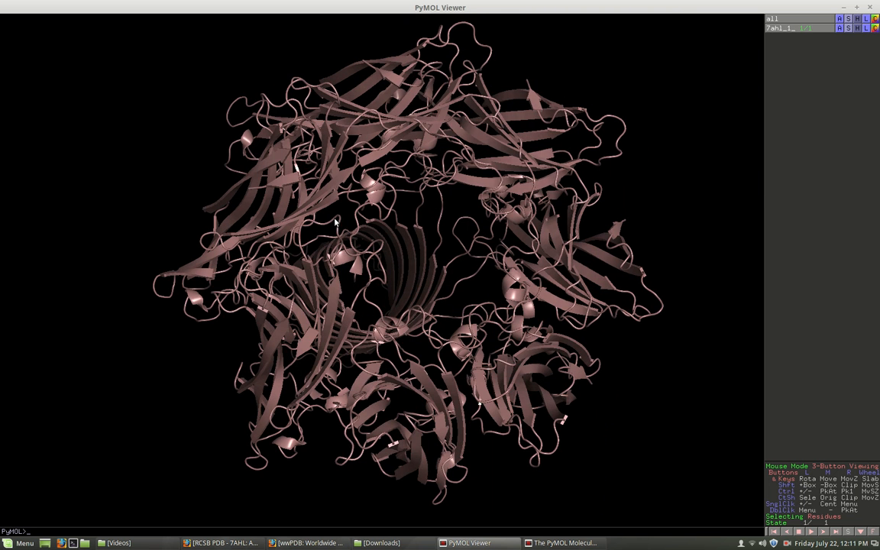
click(875, 28)
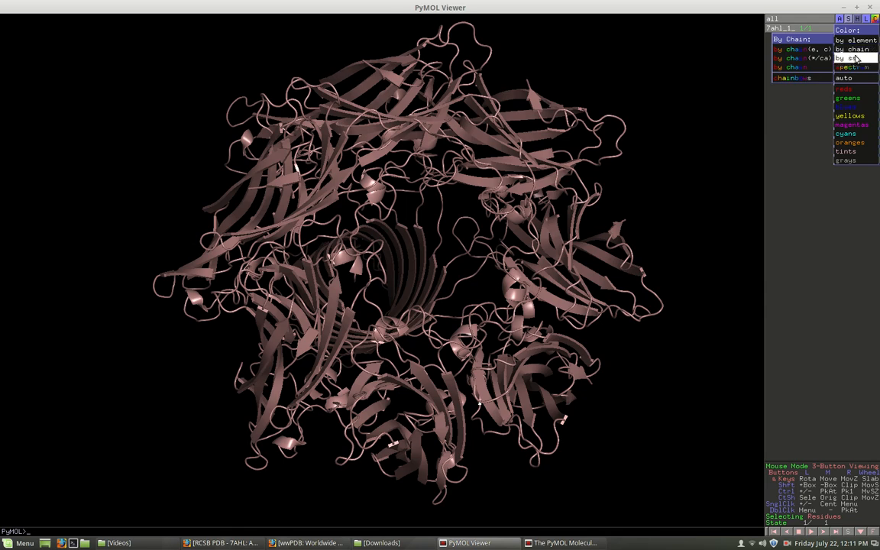
click(799, 67)
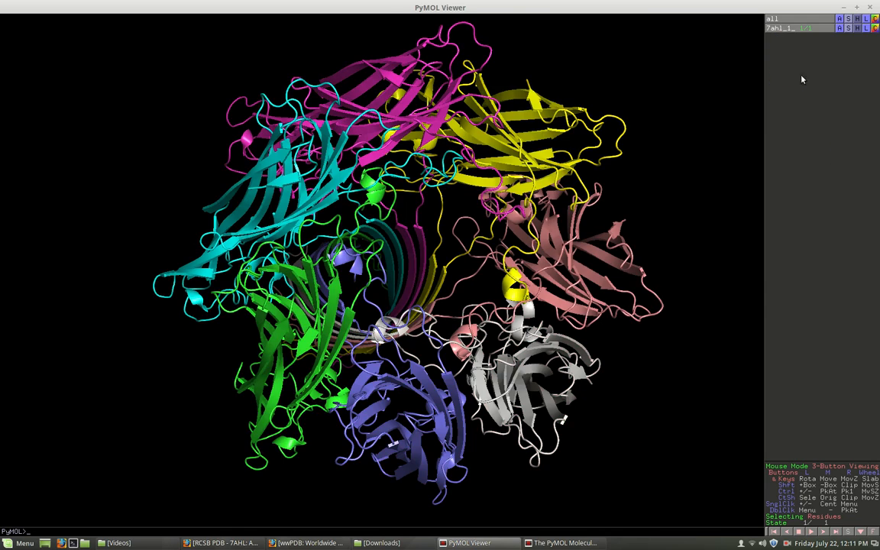
- Rotate the chain-colored cartoon to examine how each subunit contributes to the barrel, from the side and through both pore openings
drag(352, 119, 412, 299)
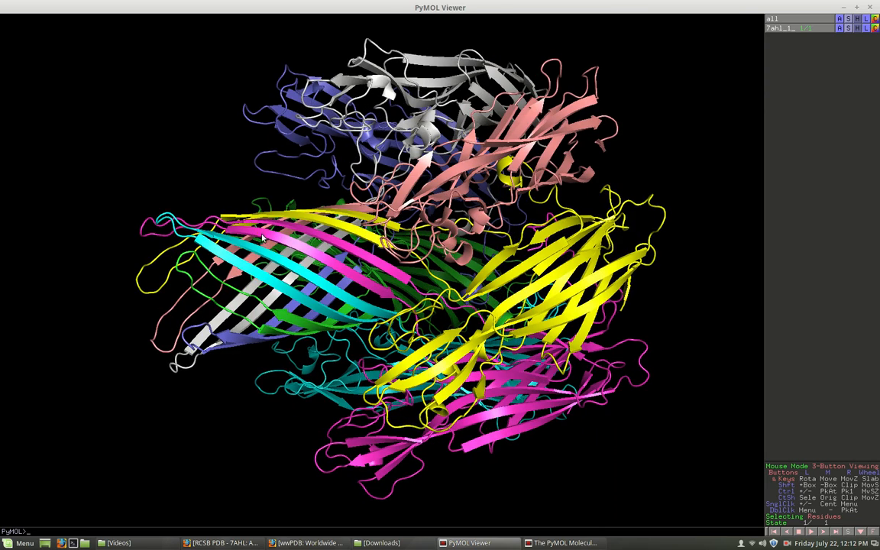
drag(245, 243, 279, 271)
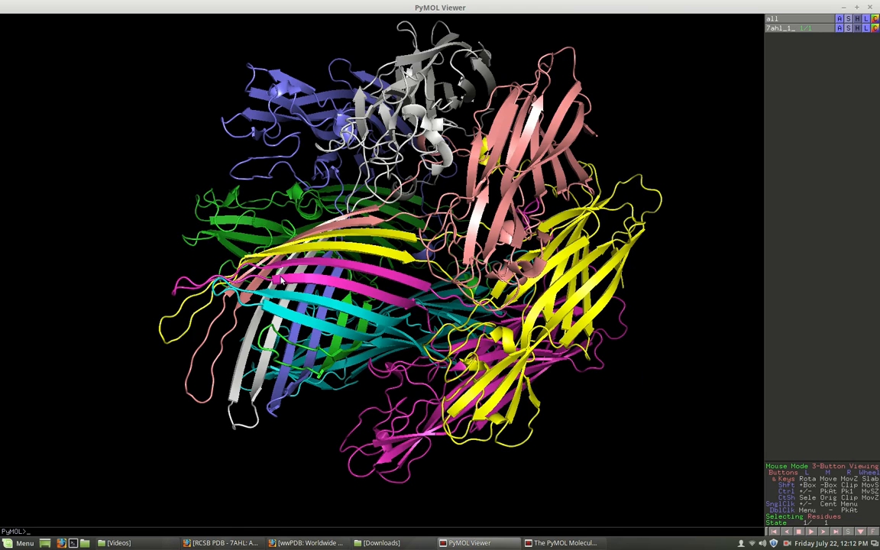
drag(496, 305, 607, 265)
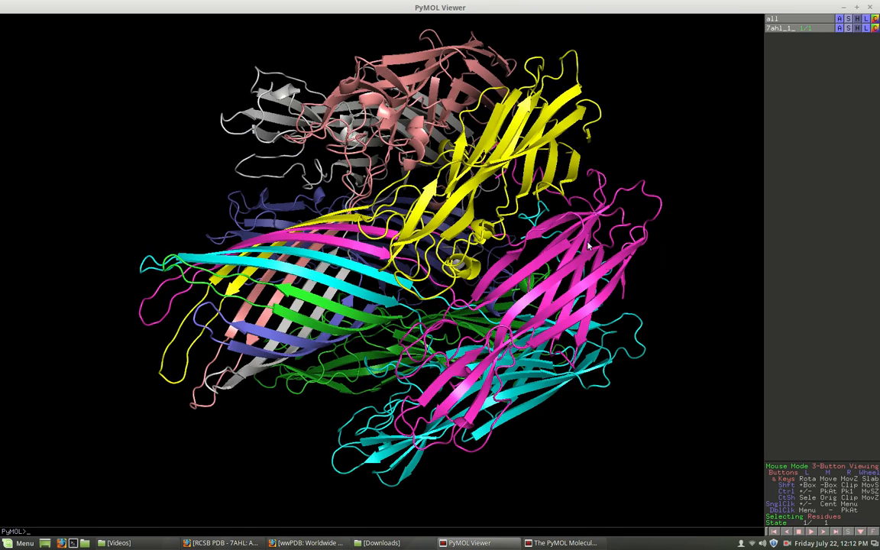
drag(634, 301, 441, 264)
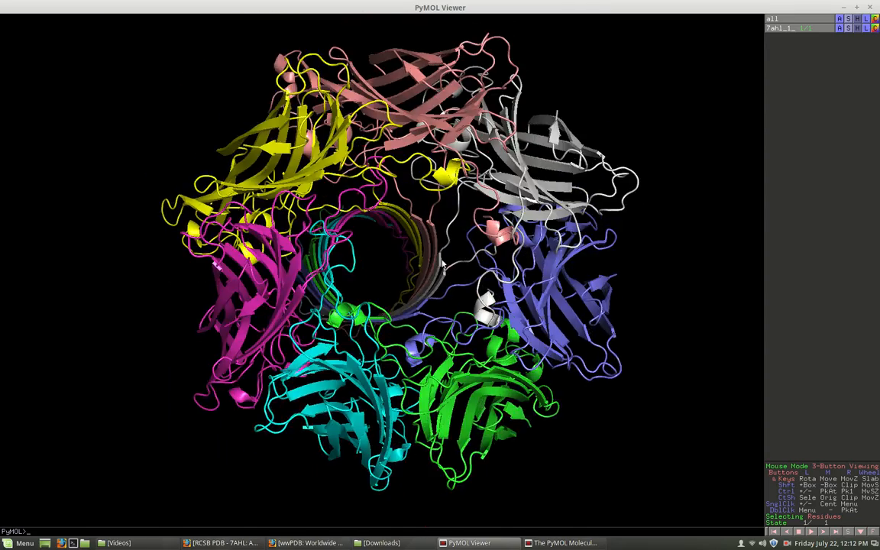
drag(523, 264, 451, 264)
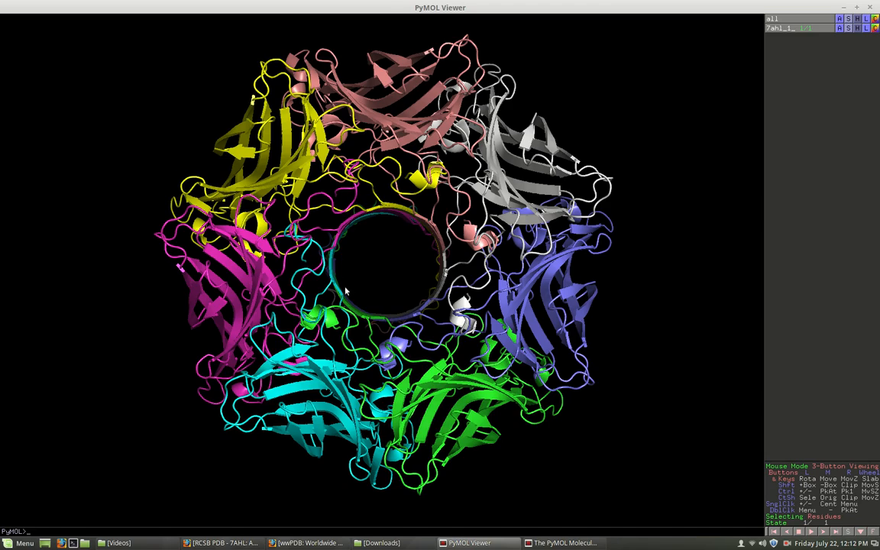
drag(405, 329, 389, 225)
drag(410, 348, 382, 256)
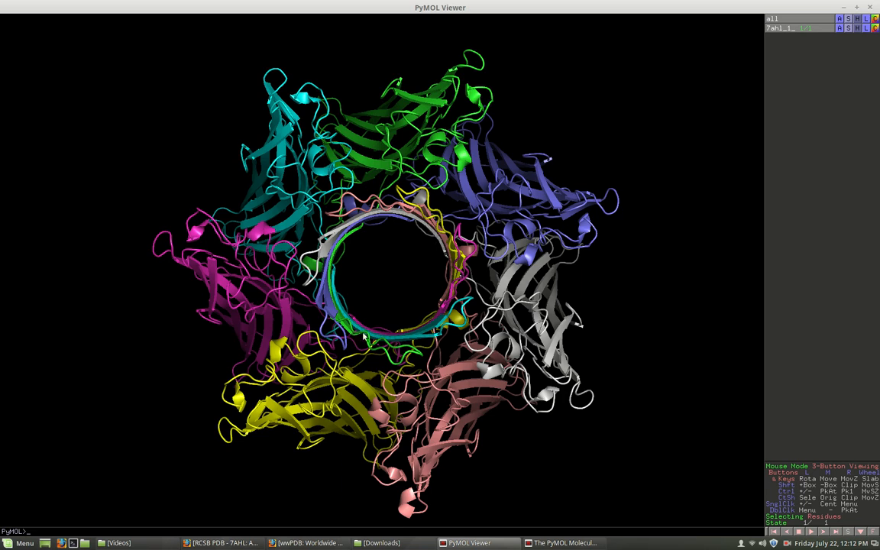
mouse_move(330, 239)
mouse_down()
mouse_move(336, 243)
mouse_move(321, 230)
mouse_up()
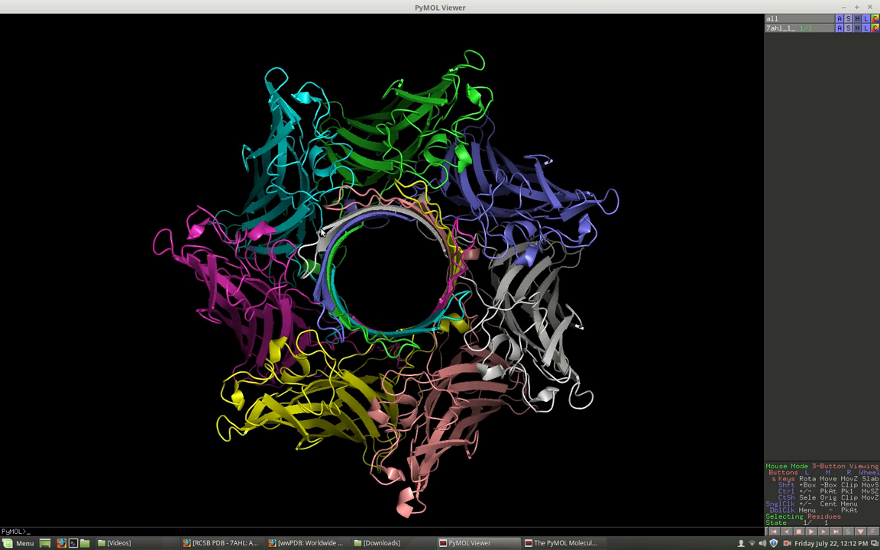
- Show sticks in addition to the cartoon for the 7ahl_1_ object and view the pore from several angles
click(848, 29)
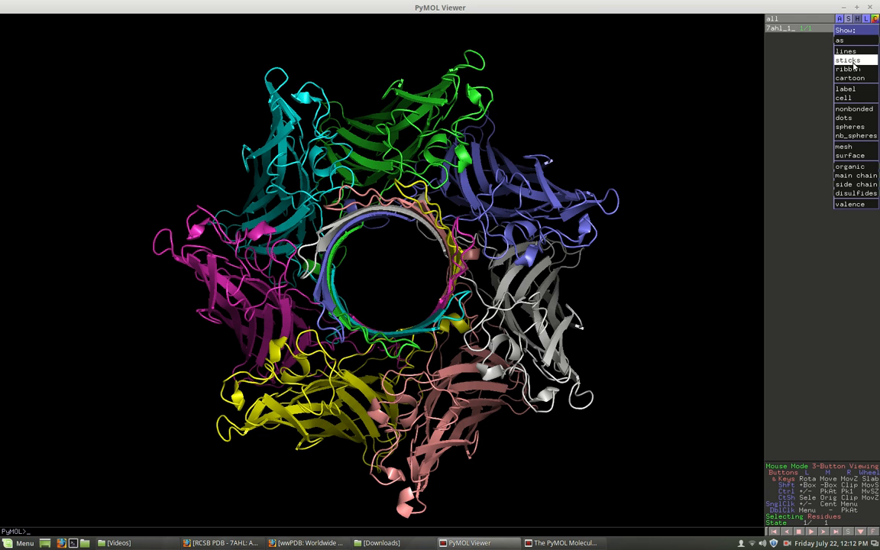
click(848, 61)
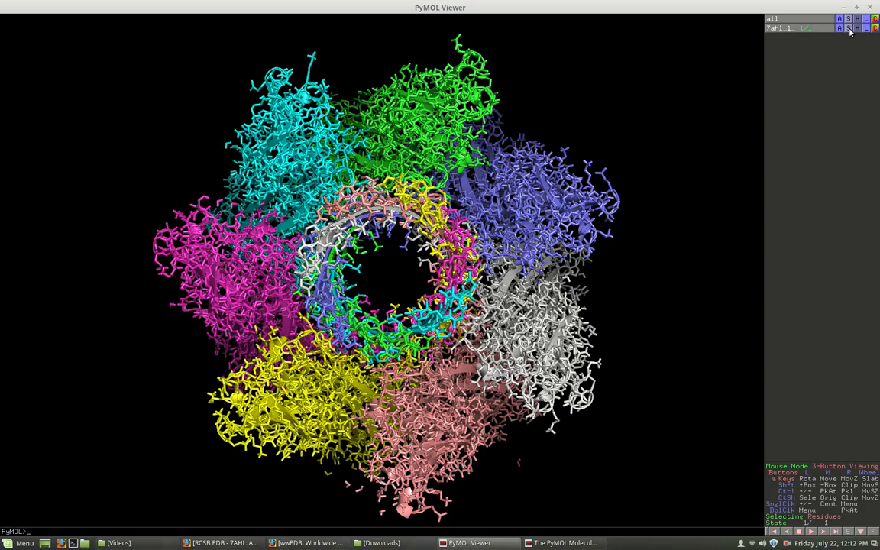
drag(551, 240, 527, 229)
drag(682, 305, 670, 164)
drag(401, 275, 521, 208)
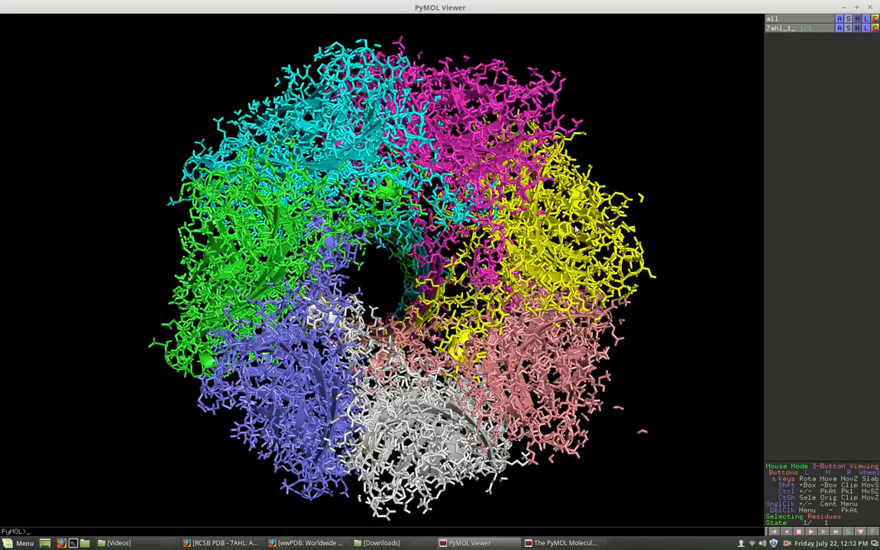
drag(412, 203, 581, 207)
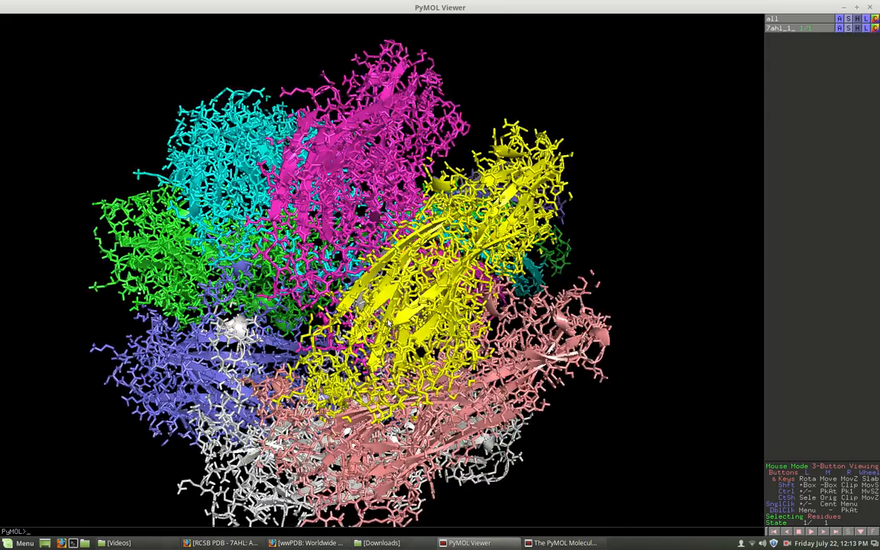
drag(350, 294, 429, 332)
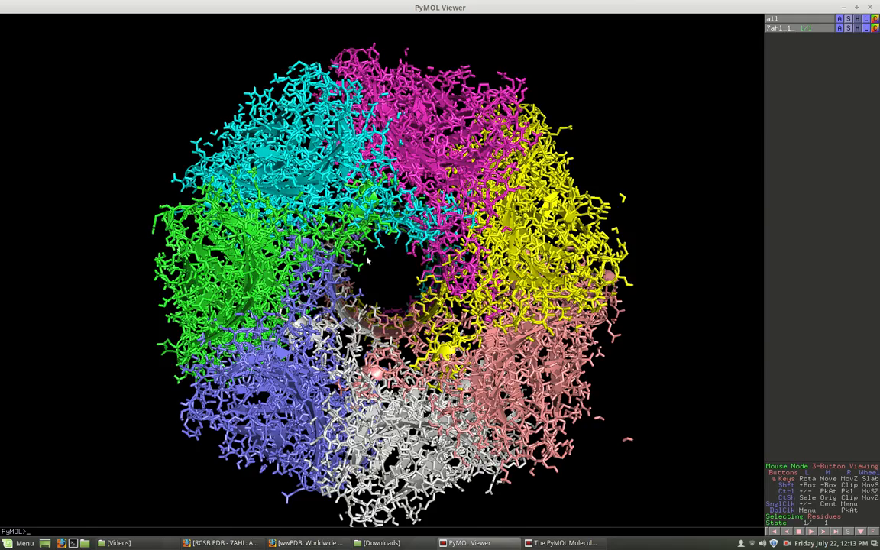
drag(452, 334, 402, 296)
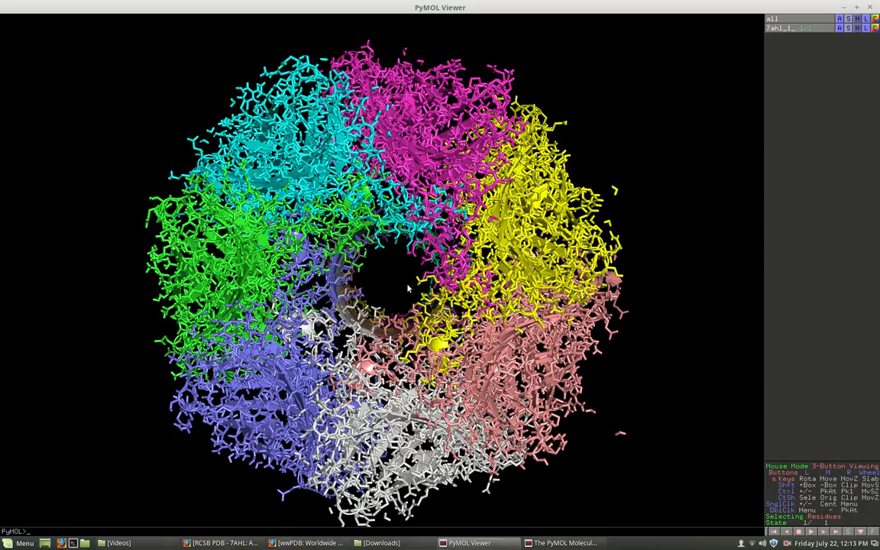
- Zoom in on the pore opening and examine the side chains lining the inside of the barrel
right_drag(409, 288, 521, 541)
right_drag(433, 308, 457, 374)
drag(604, 392, 691, 258)
drag(362, 319, 396, 331)
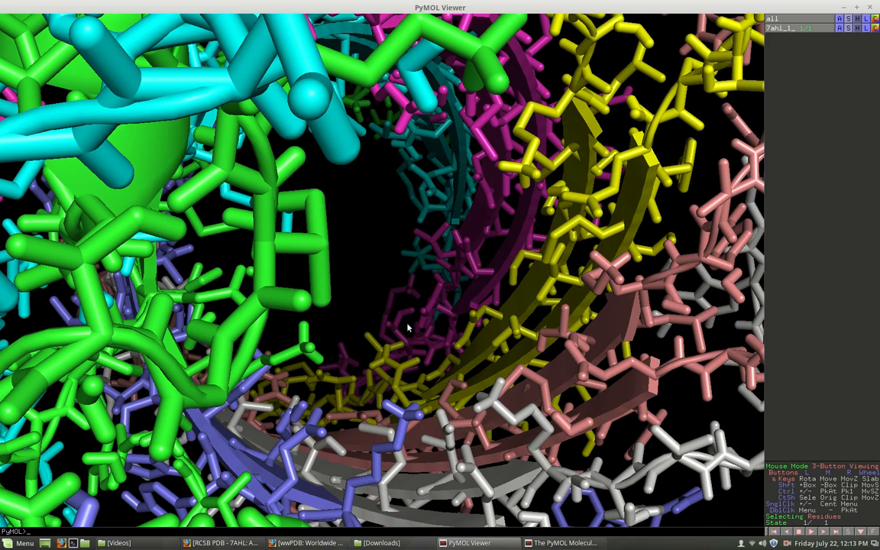
right_drag(466, 360, 506, 365)
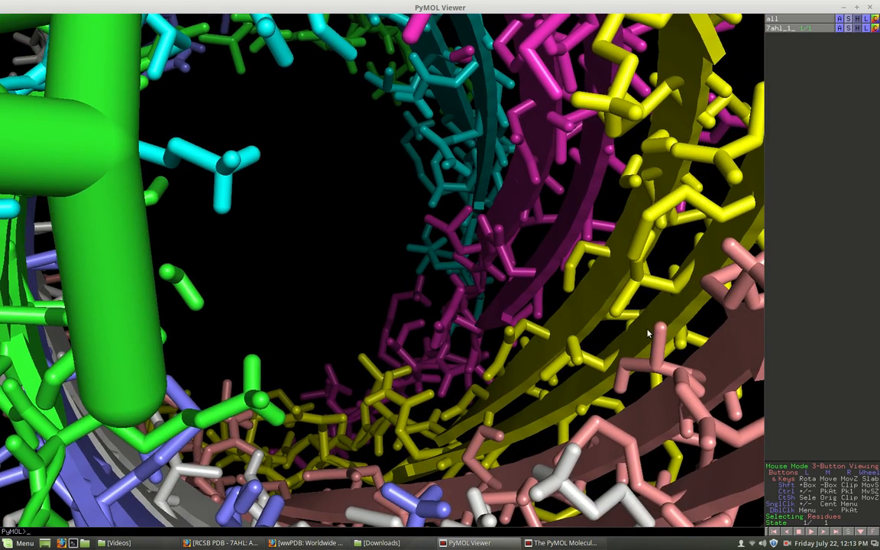
drag(646, 335, 584, 359)
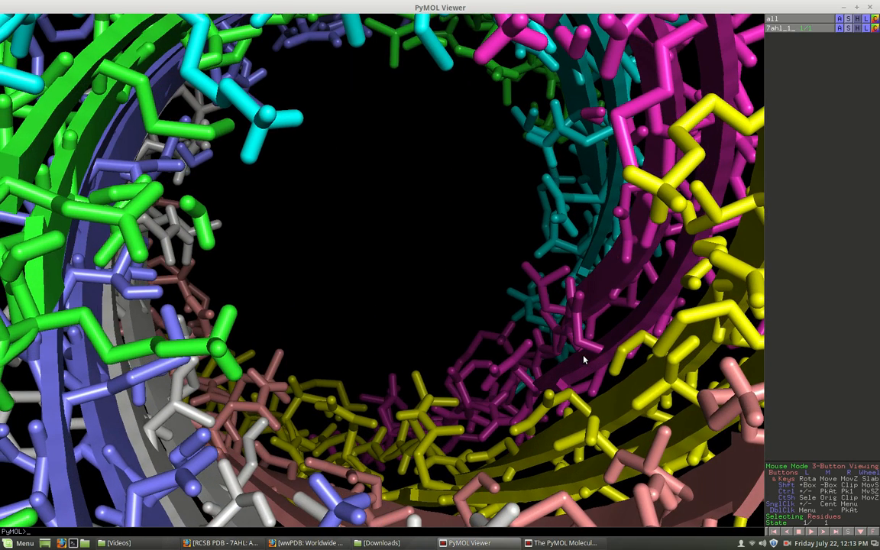
- Examine the individual side chains and strands of the yellow and salmon subunits close up from different angles
drag(669, 359, 367, 322)
right_drag(388, 327, 439, 428)
drag(450, 382, 463, 362)
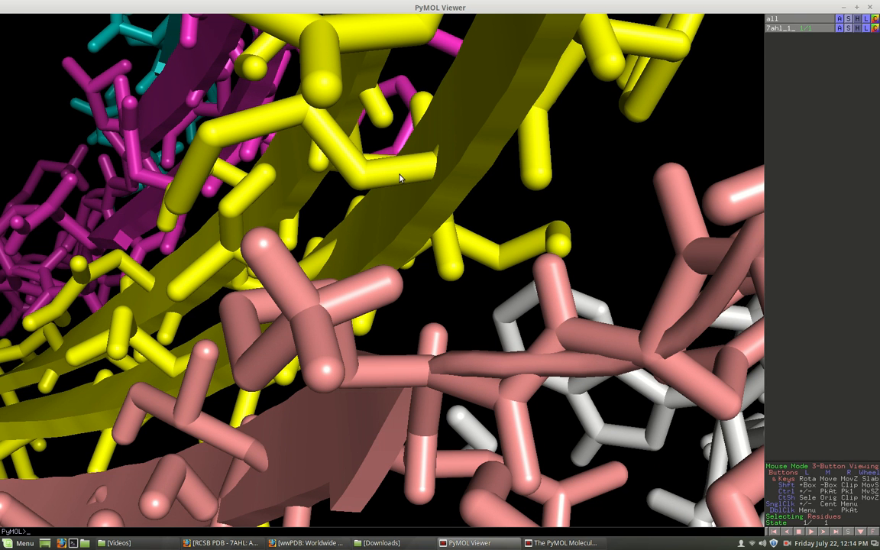
drag(435, 172, 552, 252)
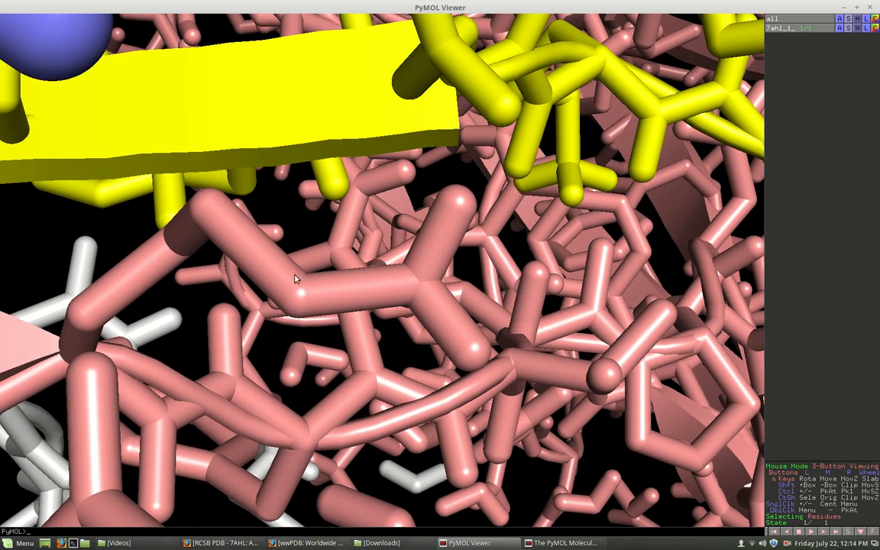
drag(385, 285, 300, 347)
mouse_move(104, 240)
mouse_down()
mouse_move(143, 229)
mouse_move(117, 237)
mouse_up()
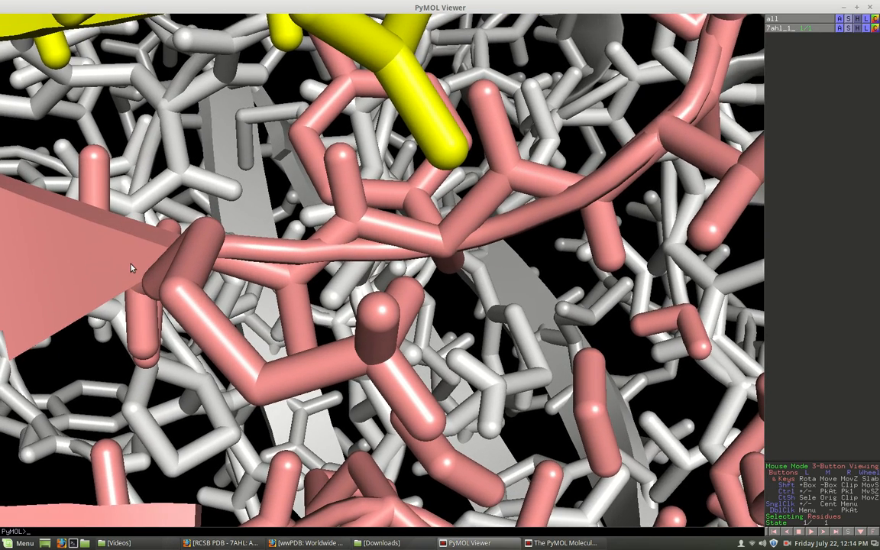
drag(45, 251, 69, 243)
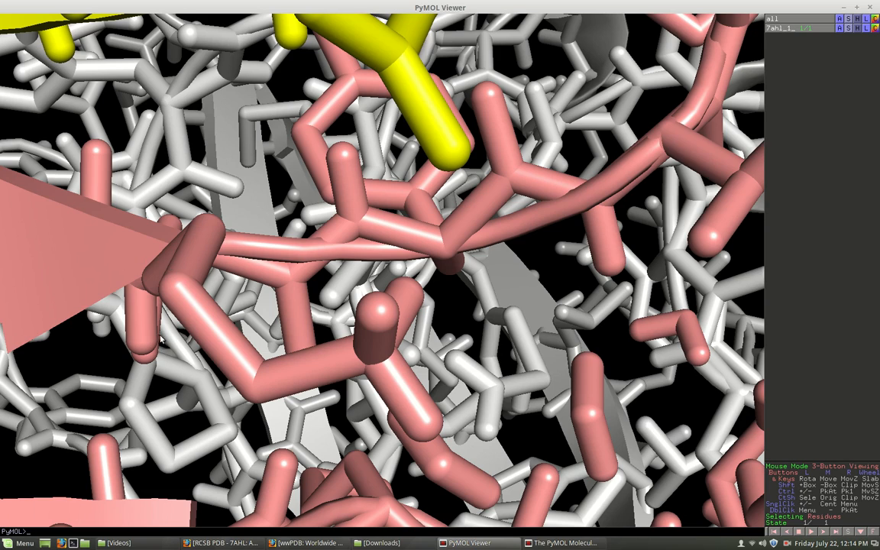
mouse_move(189, 327)
right_down()
mouse_move(200, 295)
mouse_move(235, 260)
mouse_move(196, 321)
right_up()
drag(195, 316, 136, 372)
drag(66, 137, 3, 63)
drag(42, 40, 46, 86)
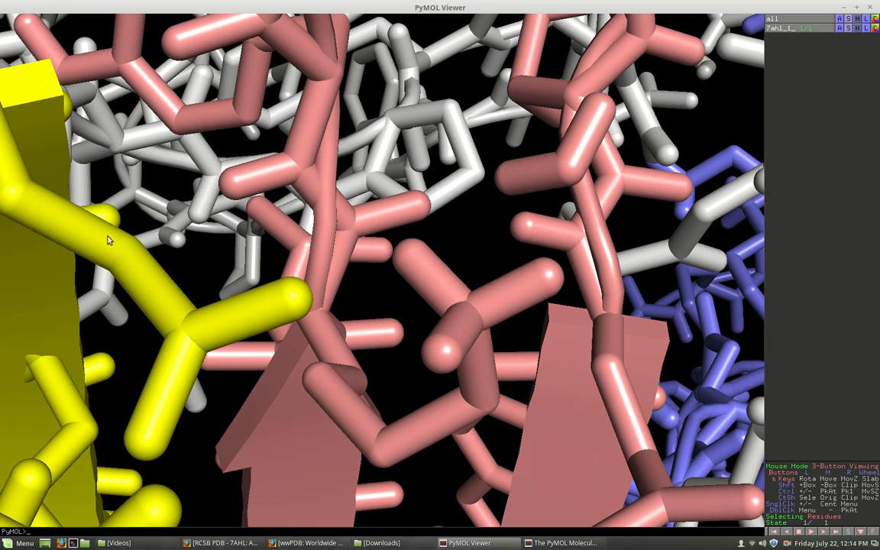
drag(398, 277, 184, 289)
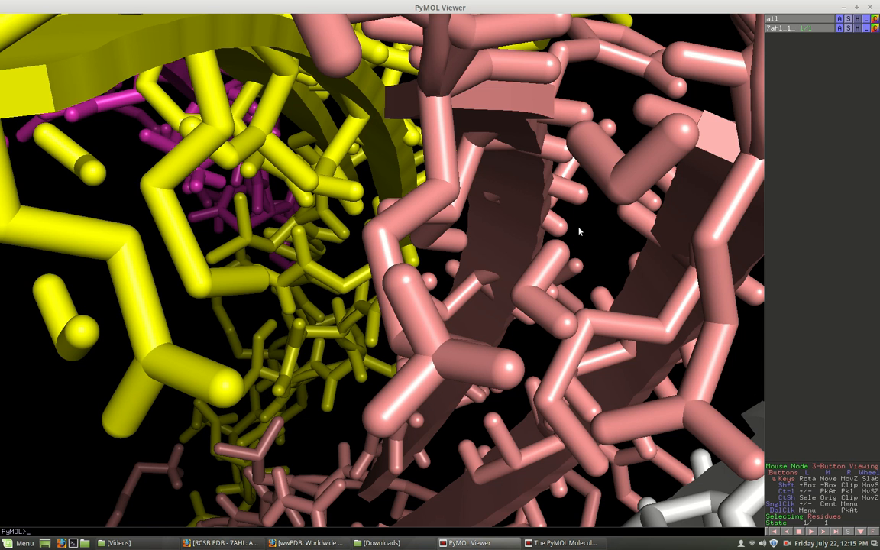
- Close the PyMOL Viewer
click(870, 7)
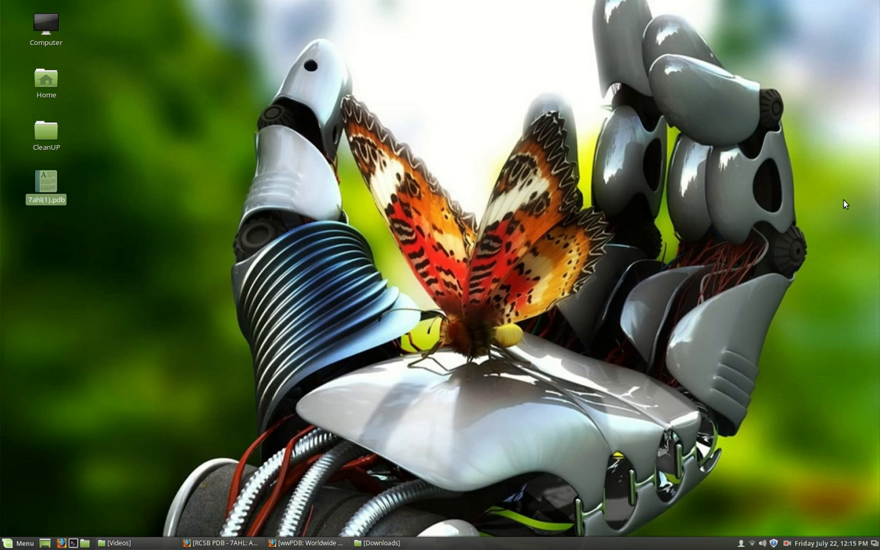
click(787, 543)
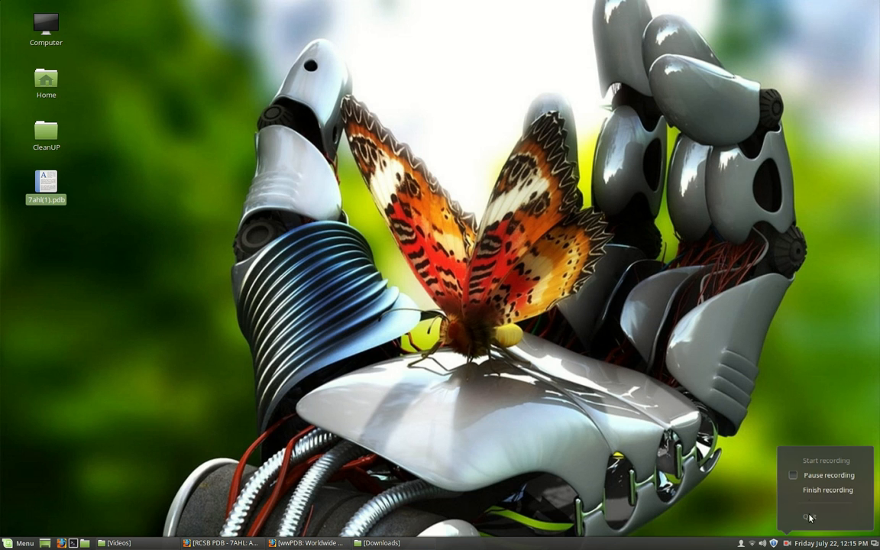